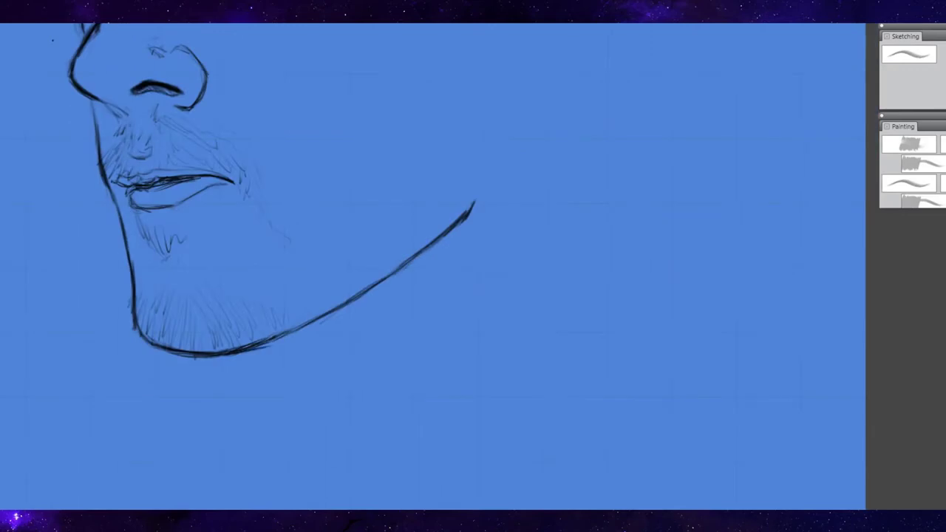
Draw the front line of the neck, running down from under the chin.
{"action": "scroll", "coordinate": [232, 306], "scroll_direction": "down", "scroll_amount": 5}
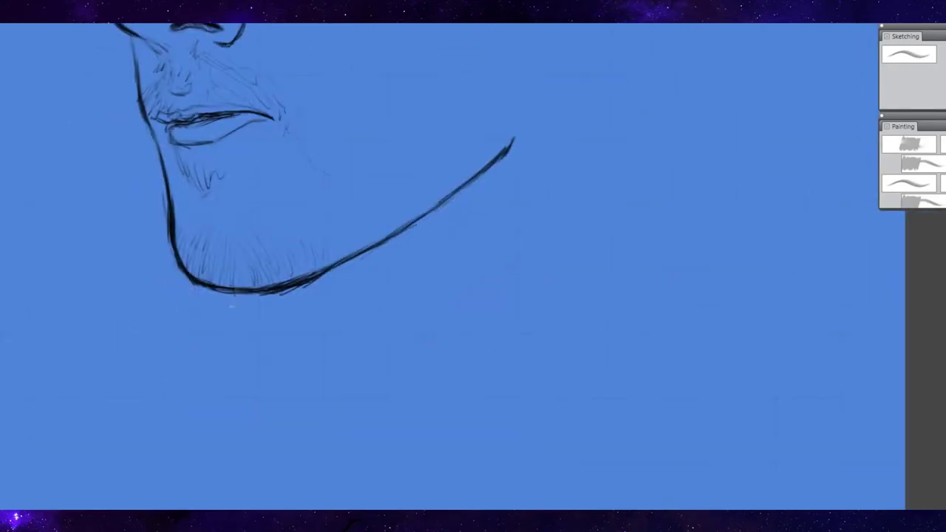
{"action": "left_click_drag", "start_coordinate": [297, 290], "coordinate": [330, 390]}
{"action": "left_click_drag", "start_coordinate": [307, 359], "coordinate": [334, 419]}
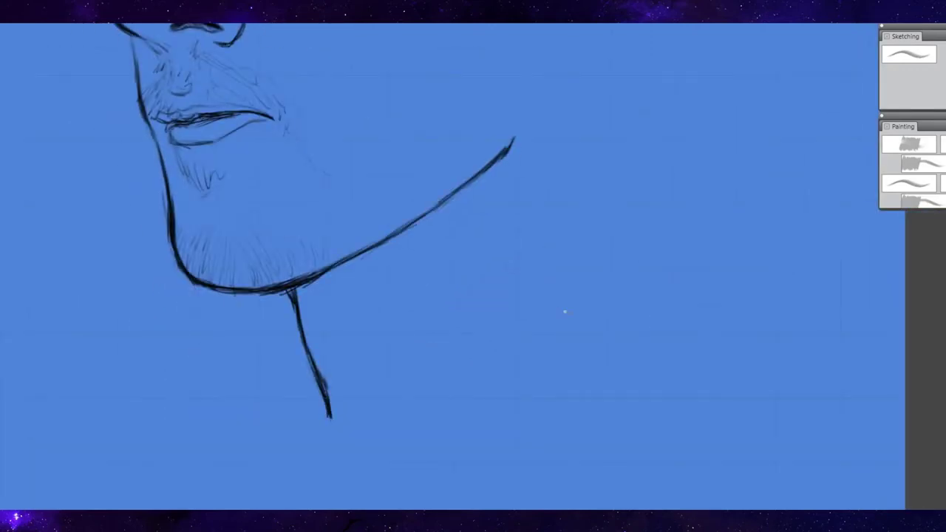
Outline the shoulder in front of the chin, curving from the jaw down to the canvas's lower edge.
{"action": "scroll", "coordinate": [284, 305], "scroll_direction": "down", "scroll_amount": 2}
{"action": "left_click_drag", "start_coordinate": [236, 220], "coordinate": [173, 283]}
{"action": "scroll", "coordinate": [473, 266], "scroll_direction": "left", "scroll_amount": 4}
{"action": "scroll", "coordinate": [473, 266], "scroll_direction": "down", "scroll_amount": 1}
{"action": "mouse_move", "coordinate": [392, 218]}
{"action": "left_mouse_down"}
{"action": "mouse_move", "coordinate": [284, 277]}
{"action": "mouse_move", "coordinate": [233, 336]}
{"action": "mouse_move", "coordinate": [196, 458]}
{"action": "left_mouse_up"}
{"action": "scroll", "coordinate": [473, 266], "scroll_direction": "down", "scroll_amount": 2}
{"action": "left_click_drag", "start_coordinate": [185, 369], "coordinate": [169, 488]}
{"action": "scroll", "coordinate": [473, 266], "scroll_direction": "down", "scroll_amount": 3}
{"action": "scroll", "coordinate": [473, 266], "scroll_direction": "right", "scroll_amount": 3}
{"action": "scroll", "coordinate": [473, 266], "scroll_direction": "down", "scroll_amount": 1}
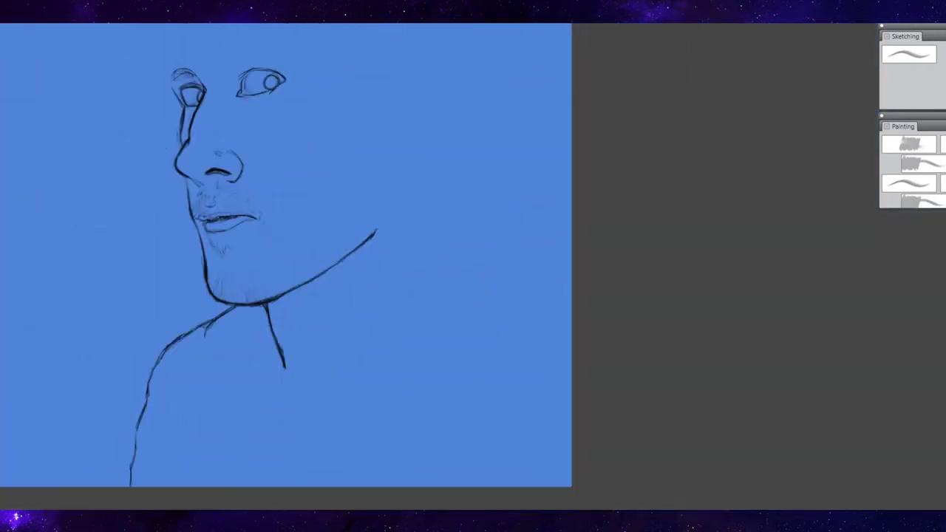
Sketch the slanted collar line behind the neck and undo the last stroke at its upper end.
{"action": "left_click_drag", "start_coordinate": [407, 324], "coordinate": [441, 290]}
{"action": "left_click_drag", "start_coordinate": [443, 239], "coordinate": [441, 290]}
{"action": "scroll", "coordinate": [286, 255], "scroll_direction": "right", "scroll_amount": 1}
{"action": "scroll", "coordinate": [286, 255], "scroll_direction": "up", "scroll_amount": 1}
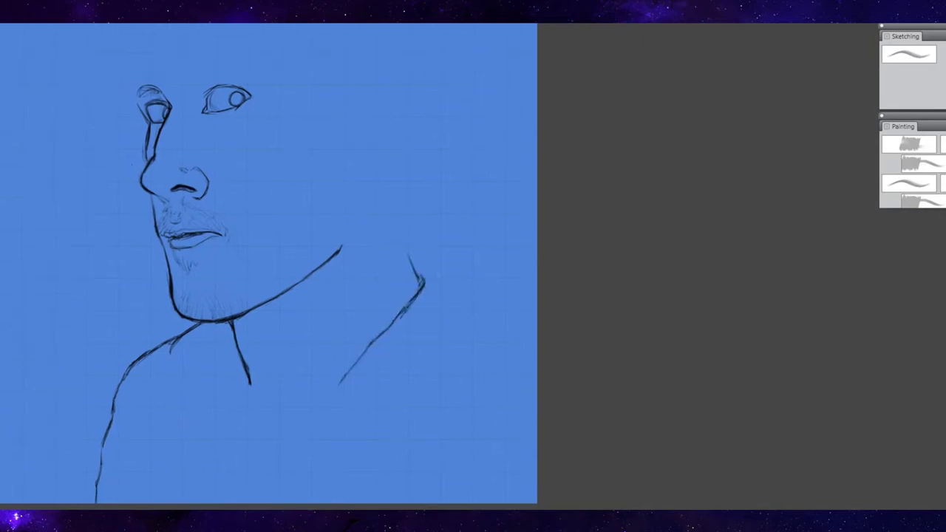
{"action": "scroll", "coordinate": [424, 266], "scroll_direction": "left", "scroll_amount": 1}
{"action": "key", "text": "ctrl+z"}
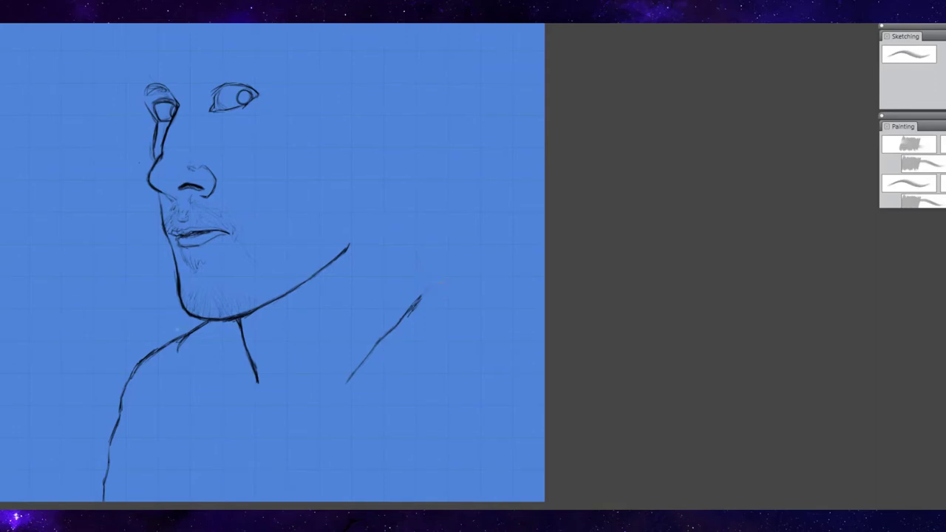
Redraw the collar's upper corner and outline the shoulder behind the neck out to the canvas edge.
{"action": "mouse_move", "coordinate": [418, 298]}
{"action": "left_mouse_down"}
{"action": "mouse_move", "coordinate": [416, 257]}
{"action": "mouse_move", "coordinate": [439, 279]}
{"action": "mouse_move", "coordinate": [410, 241]}
{"action": "left_mouse_up"}
{"action": "left_click_drag", "start_coordinate": [450, 266], "coordinate": [522, 328]}
{"action": "left_click_drag", "start_coordinate": [420, 257], "coordinate": [466, 279]}
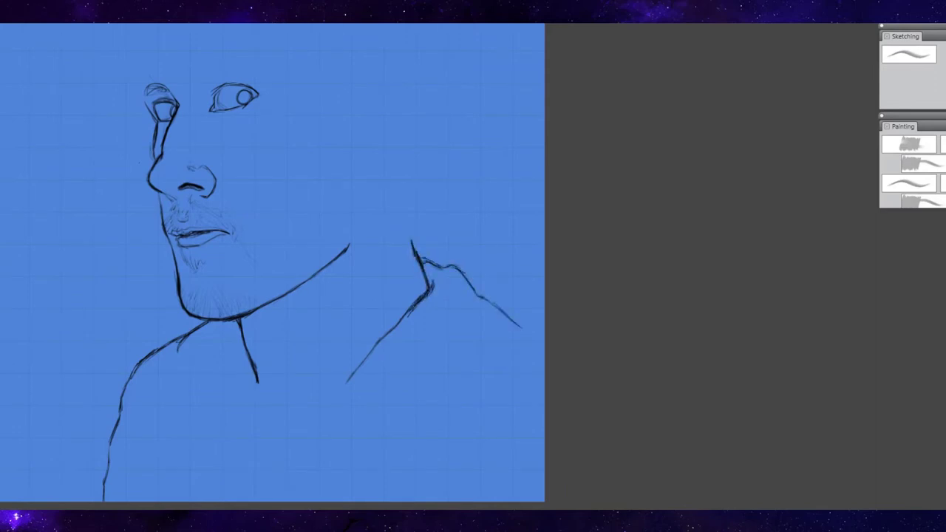
{"action": "left_click_drag", "start_coordinate": [513, 322], "coordinate": [545, 349]}
{"action": "left_click_drag", "start_coordinate": [495, 304], "coordinate": [526, 331]}
Extend the jawline up to the ear and sketch the earlobe and the back of the neck.
{"action": "left_click_drag", "start_coordinate": [369, 184], "coordinate": [347, 248]}
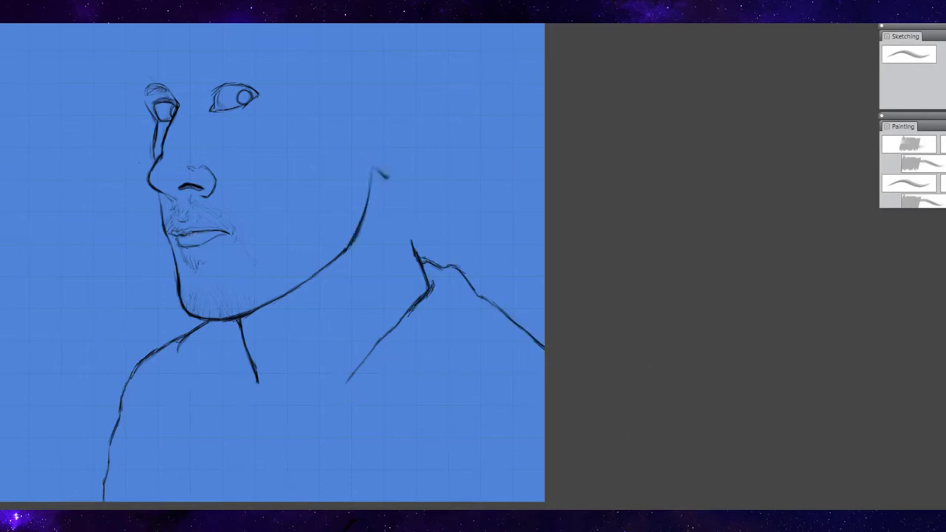
{"action": "mouse_move", "coordinate": [376, 171]}
{"action": "left_mouse_down"}
{"action": "mouse_move", "coordinate": [427, 146]}
{"action": "mouse_move", "coordinate": [405, 201]}
{"action": "mouse_move", "coordinate": [420, 257]}
{"action": "left_mouse_up"}
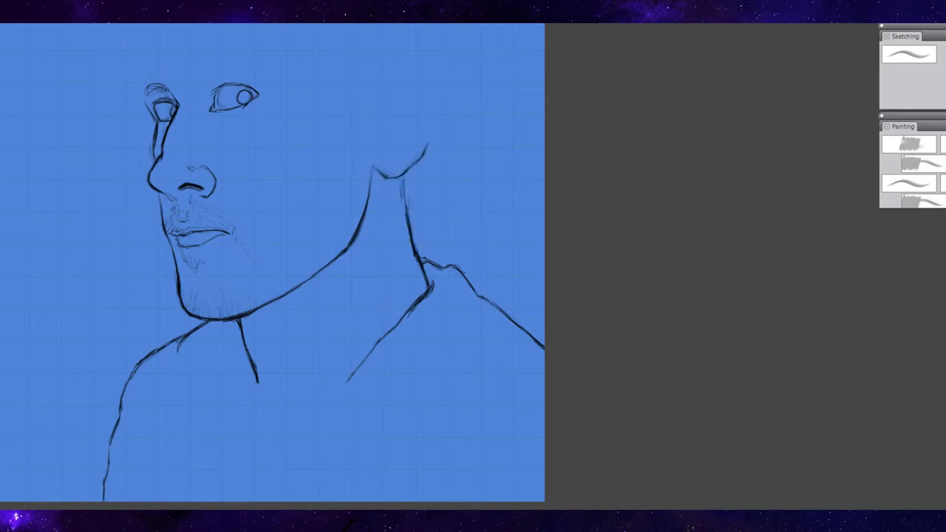
Sketch the forehead contour above the far eye and the hair strands hanging beside it.
{"action": "scroll", "coordinate": [273, 295], "scroll_direction": "up", "scroll_amount": 3}
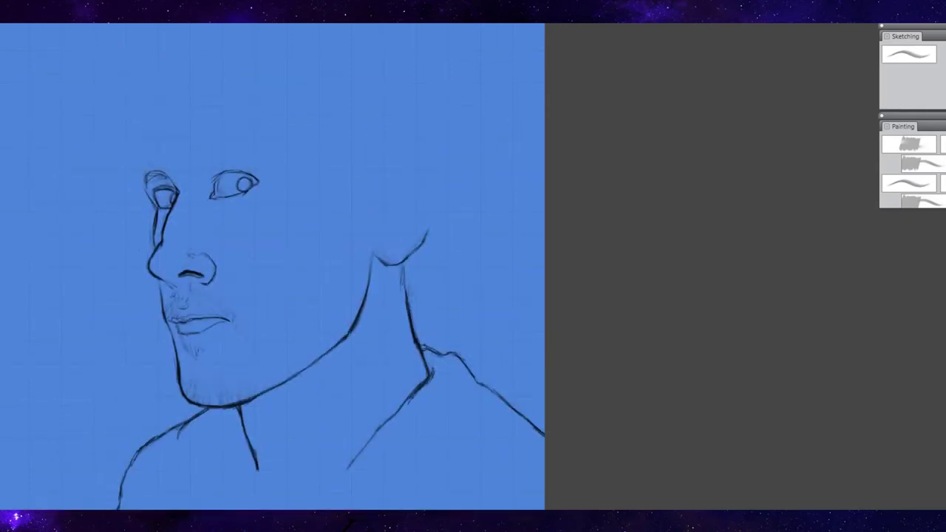
{"action": "left_click_drag", "start_coordinate": [159, 136], "coordinate": [145, 184]}
{"action": "left_click_drag", "start_coordinate": [158, 130], "coordinate": [192, 77]}
{"action": "mouse_move", "coordinate": [154, 96]}
{"action": "left_mouse_down"}
{"action": "mouse_move", "coordinate": [183, 90]}
{"action": "mouse_move", "coordinate": [126, 155]}
{"action": "left_mouse_up"}
{"action": "left_click_drag", "start_coordinate": [145, 189], "coordinate": [127, 229]}
{"action": "left_click_drag", "start_coordinate": [124, 149], "coordinate": [119, 225]}
{"action": "left_click_drag", "start_coordinate": [139, 155], "coordinate": [127, 193]}
Sketch the arched eyebrow above the near eye with layered strokes.
{"action": "left_click_drag", "start_coordinate": [187, 167], "coordinate": [266, 153]}
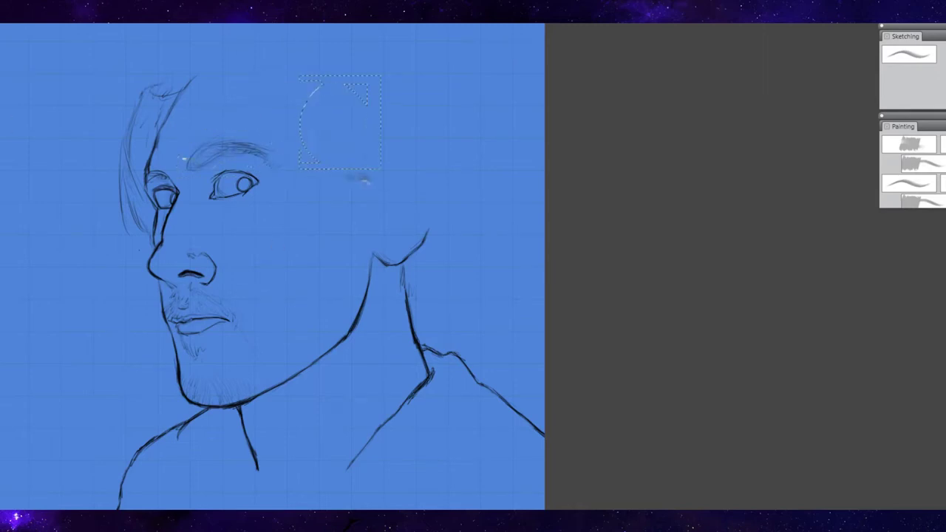
{"action": "right_click", "coordinate": [341, 129]}
{"action": "key", "text": "ctrl+z"}
{"action": "left_click_drag", "start_coordinate": [189, 164], "coordinate": [269, 153]}
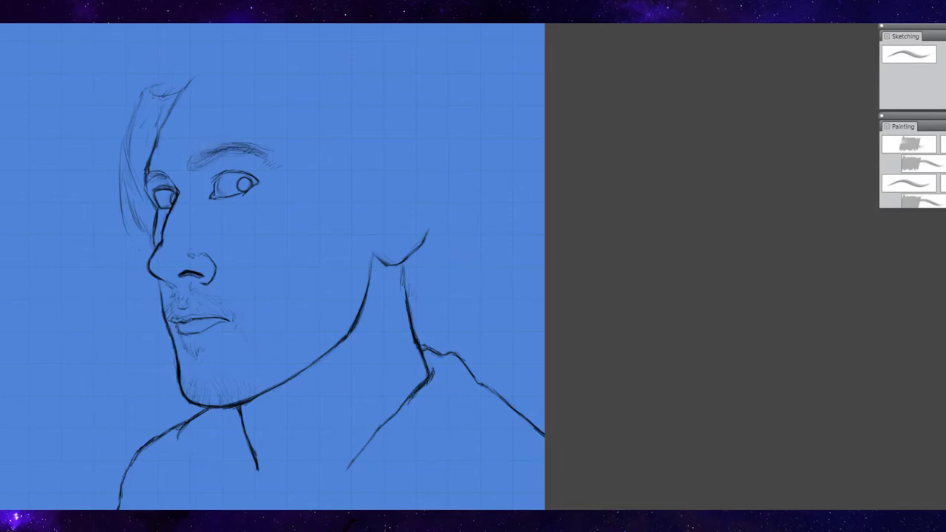
Draw the ear's outer rim and inner folds, with short hair strokes falling over its top.
{"action": "key", "text": "ctrl+equal"}
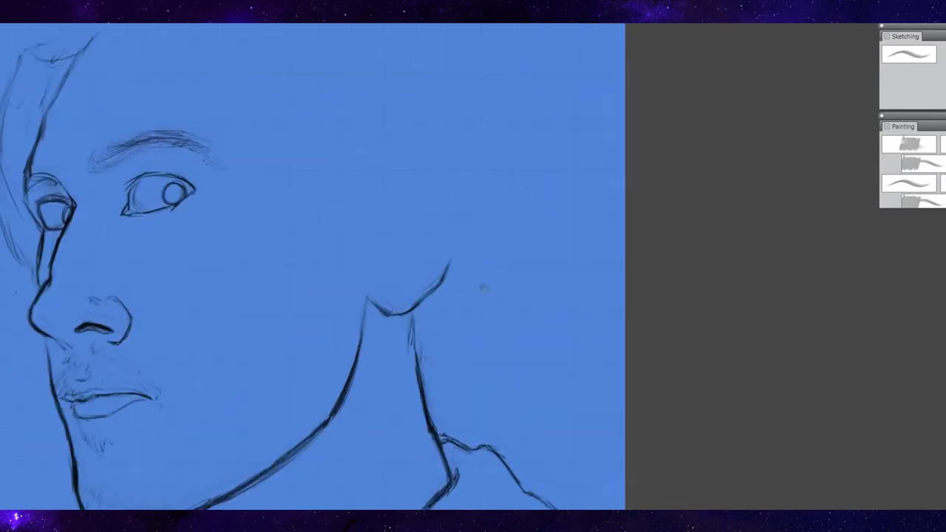
{"action": "left_click_drag", "start_coordinate": [445, 178], "coordinate": [427, 220]}
{"action": "left_click_drag", "start_coordinate": [422, 212], "coordinate": [405, 252]}
{"action": "left_click_drag", "start_coordinate": [349, 225], "coordinate": [368, 254]}
{"action": "mouse_move", "coordinate": [390, 216]}
{"action": "left_mouse_down"}
{"action": "mouse_move", "coordinate": [368, 257]}
{"action": "mouse_move", "coordinate": [396, 283]}
{"action": "left_mouse_up"}
{"action": "left_click_drag", "start_coordinate": [427, 220], "coordinate": [411, 260]}
{"action": "left_click_drag", "start_coordinate": [392, 263], "coordinate": [382, 275]}
{"action": "left_click_drag", "start_coordinate": [418, 244], "coordinate": [415, 259]}
{"action": "left_click_drag", "start_coordinate": [435, 255], "coordinate": [417, 280]}
{"action": "left_click_drag", "start_coordinate": [112, 292], "coordinate": [131, 317]}
{"action": "left_click_drag", "start_coordinate": [29, 323], "coordinate": [48, 338]}
{"action": "left_click_drag", "start_coordinate": [399, 421], "coordinate": [459, 360]}
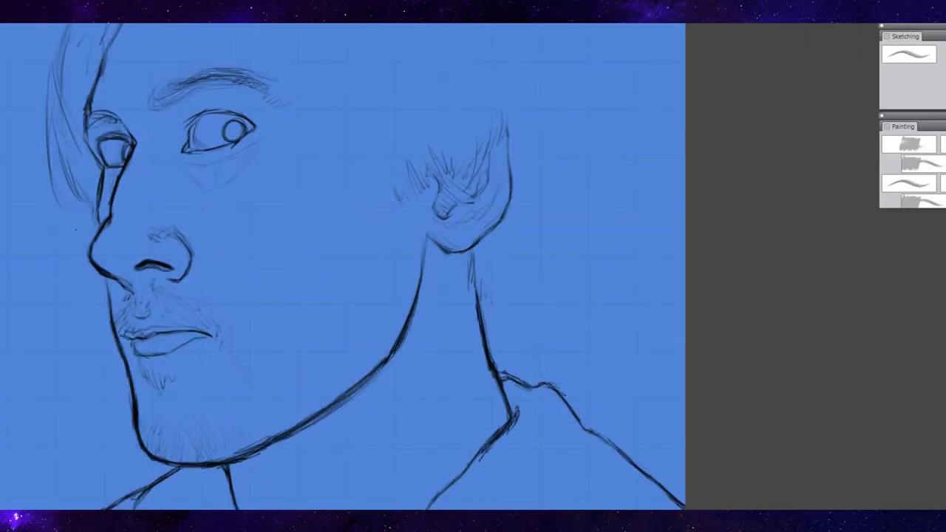
Darken the ear's lower contour and thicken the back of the neck with short hair strokes.
{"action": "scroll", "coordinate": [342, 268], "scroll_direction": "down", "scroll_amount": 1}
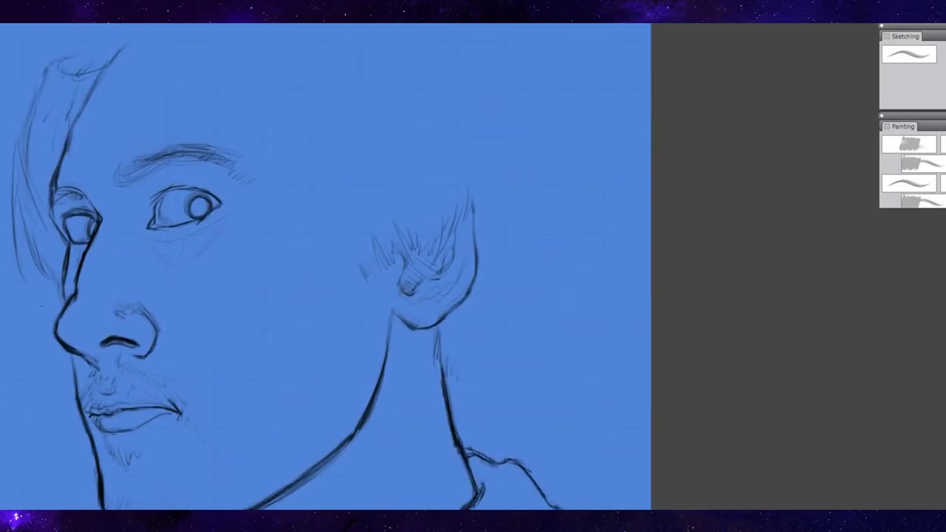
{"action": "scroll", "coordinate": [332, 266], "scroll_direction": "up", "scroll_amount": 3}
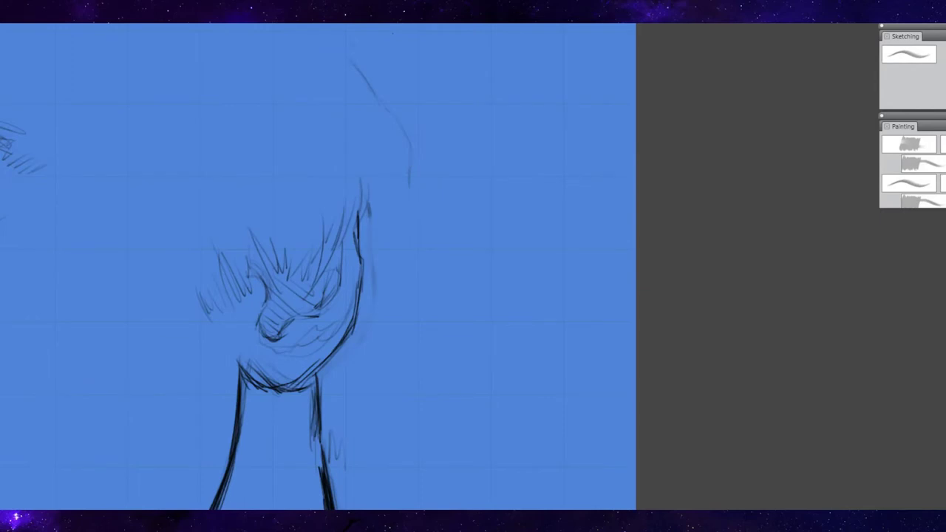
{"action": "left_click_drag", "start_coordinate": [347, 328], "coordinate": [292, 388]}
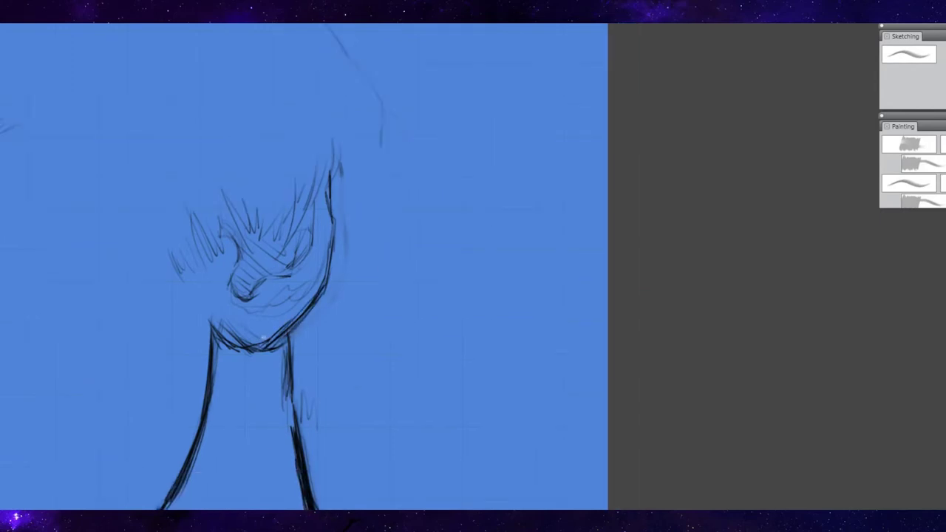
{"action": "left_click_drag", "start_coordinate": [284, 373], "coordinate": [302, 471]}
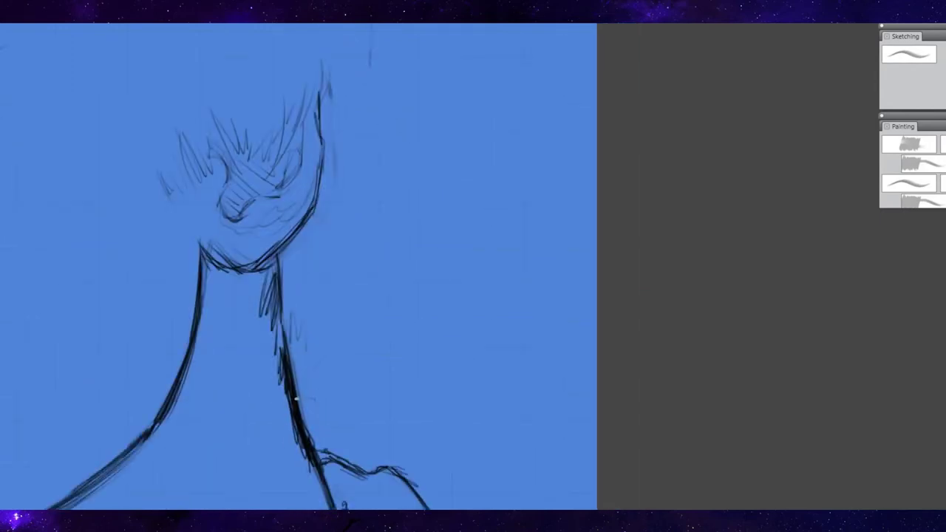
Outline the hair along the back of the head from the nape up to the crown, with small curls.
{"action": "left_click_drag", "start_coordinate": [325, 347], "coordinate": [284, 369]}
{"action": "mouse_move", "coordinate": [338, 318]}
{"action": "left_mouse_down"}
{"action": "mouse_move", "coordinate": [373, 273]}
{"action": "mouse_move", "coordinate": [390, 189]}
{"action": "left_mouse_up"}
{"action": "mouse_move", "coordinate": [370, 306]}
{"action": "left_mouse_down"}
{"action": "mouse_move", "coordinate": [387, 353]}
{"action": "mouse_move", "coordinate": [299, 96]}
{"action": "left_mouse_up"}
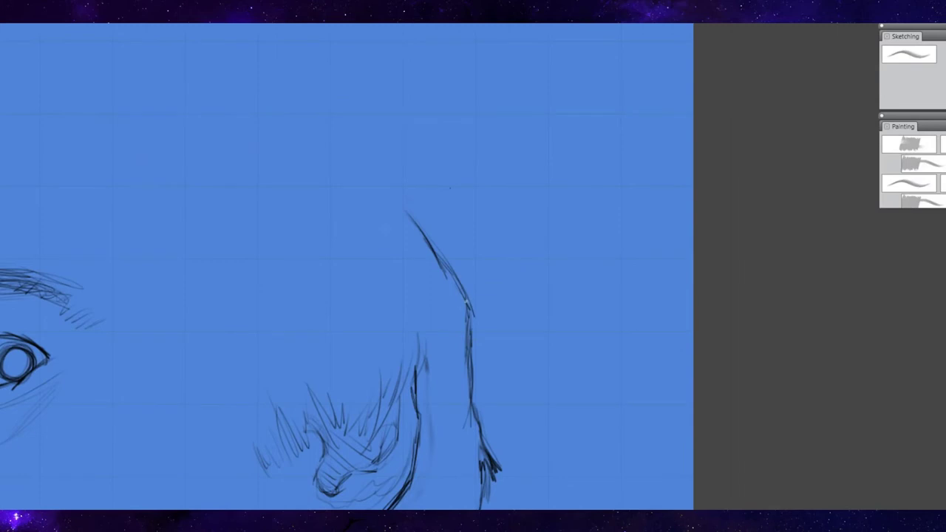
{"action": "mouse_move", "coordinate": [399, 203]}
{"action": "left_mouse_down"}
{"action": "mouse_move", "coordinate": [381, 102]}
{"action": "mouse_move", "coordinate": [400, 214]}
{"action": "mouse_move", "coordinate": [426, 236]}
{"action": "mouse_move", "coordinate": [493, 336]}
{"action": "left_mouse_up"}
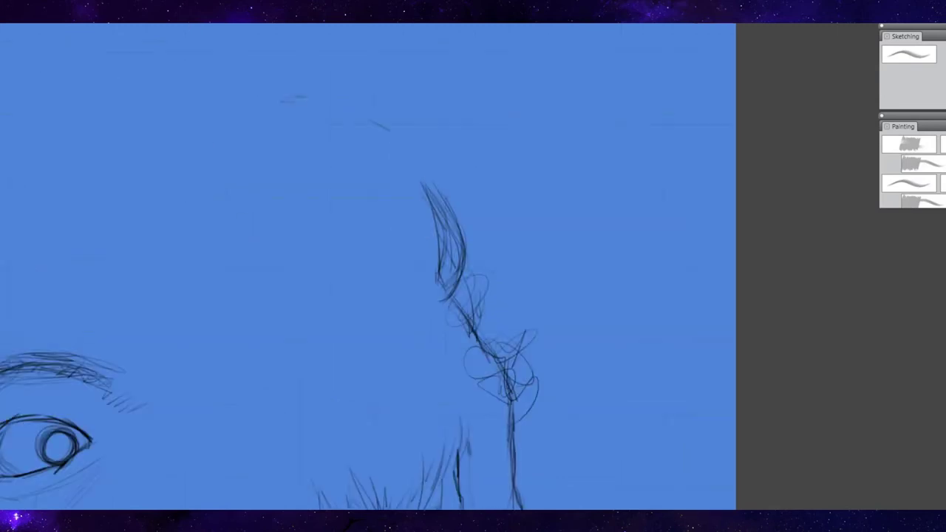
{"action": "mouse_move", "coordinate": [211, 83]}
{"action": "left_mouse_down"}
{"action": "mouse_move", "coordinate": [327, 101]}
{"action": "mouse_move", "coordinate": [458, 237]}
{"action": "left_mouse_up"}
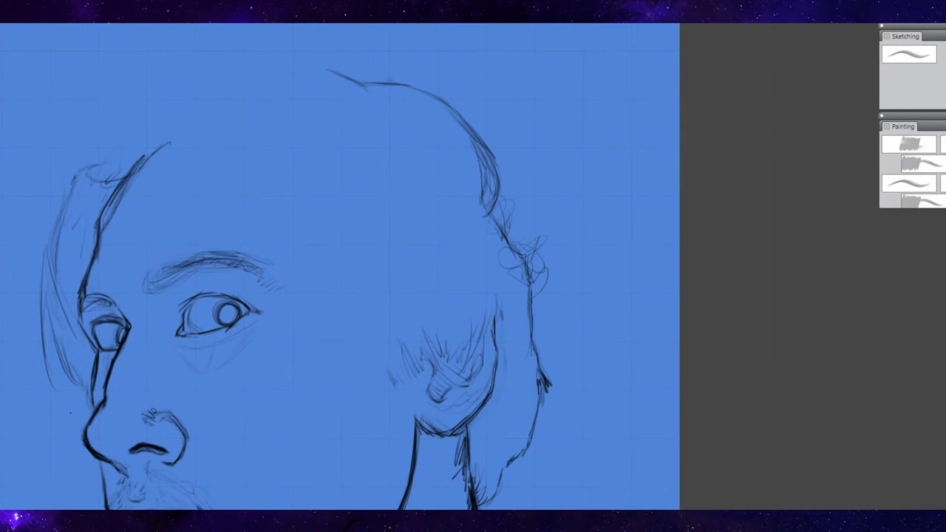
Draw the side hairline from the temple down to the sideburn in front of the ear.
{"action": "left_click_drag", "start_coordinate": [260, 310], "coordinate": [215, 296]}
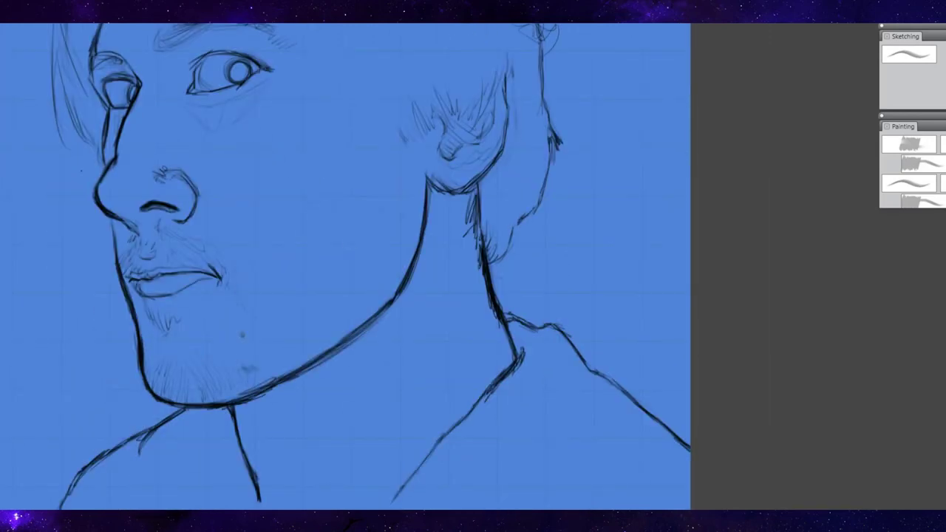
{"action": "scroll", "coordinate": [347, 265], "scroll_direction": "up", "scroll_amount": 3}
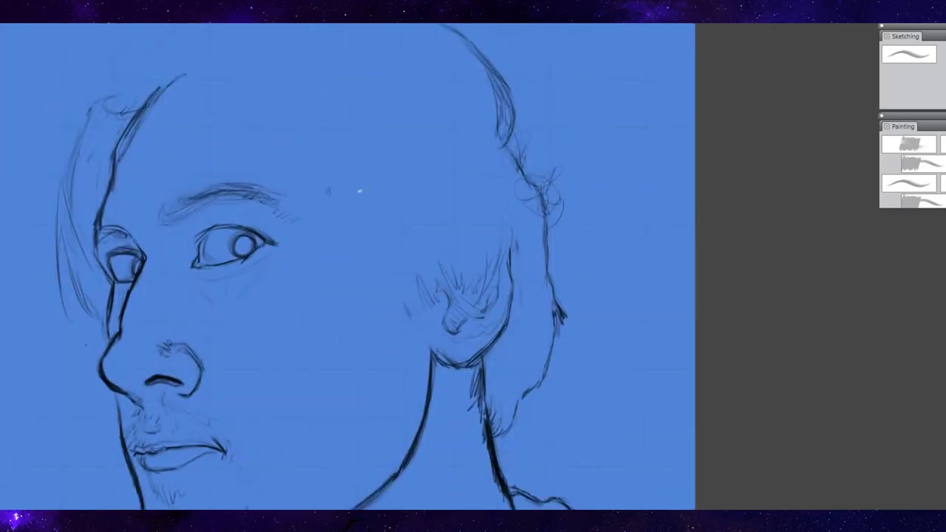
{"action": "left_click_drag", "start_coordinate": [366, 191], "coordinate": [418, 357]}
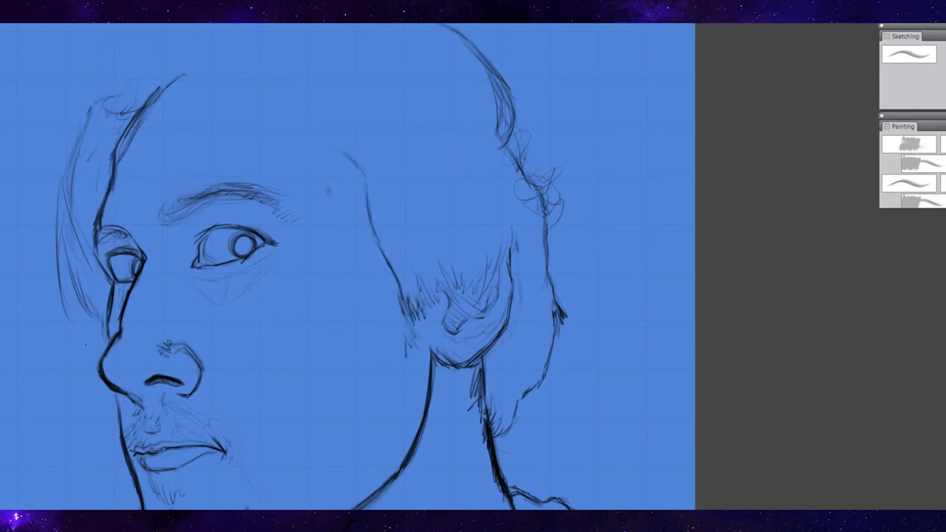
{"action": "left_click_drag", "start_coordinate": [387, 261], "coordinate": [437, 279]}
Hatch beard stubble along the jaw and cheek from the sideburn to the chin.
{"action": "scroll", "coordinate": [347, 266], "scroll_direction": "down", "scroll_amount": 3}
{"action": "left_click_drag", "start_coordinate": [424, 330], "coordinate": [401, 373]}
{"action": "left_click_drag", "start_coordinate": [418, 344], "coordinate": [407, 363]}
{"action": "left_click_drag", "start_coordinate": [426, 294], "coordinate": [415, 313]}
{"action": "left_click_drag", "start_coordinate": [380, 308], "coordinate": [368, 323]}
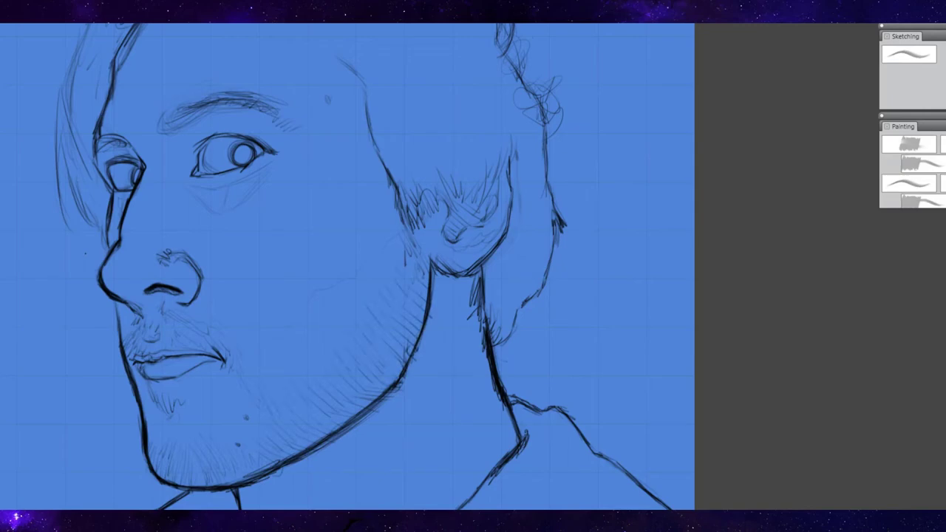
{"action": "scroll", "coordinate": [347, 266], "scroll_direction": "down", "scroll_amount": 2}
{"action": "scroll", "coordinate": [347, 266], "scroll_direction": "down", "scroll_amount": 2}
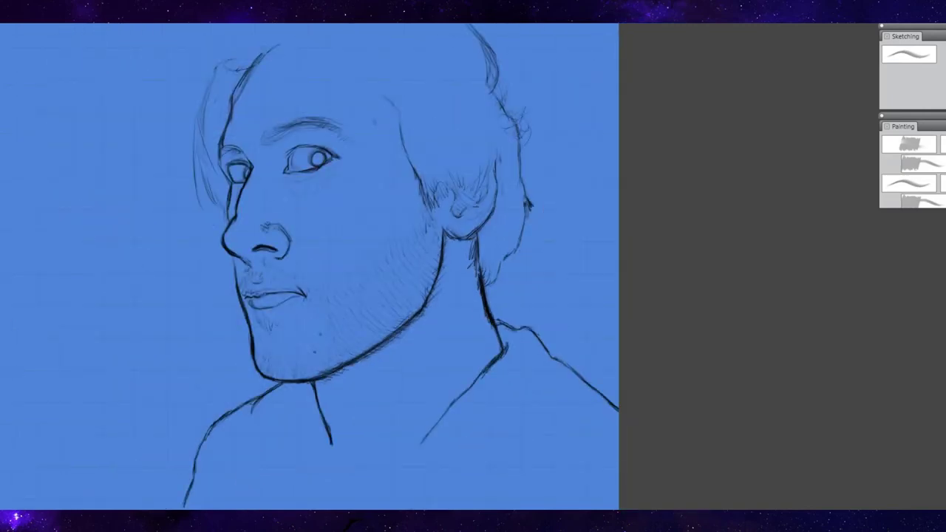
{"action": "scroll", "coordinate": [309, 266], "scroll_direction": "up", "scroll_amount": 2}
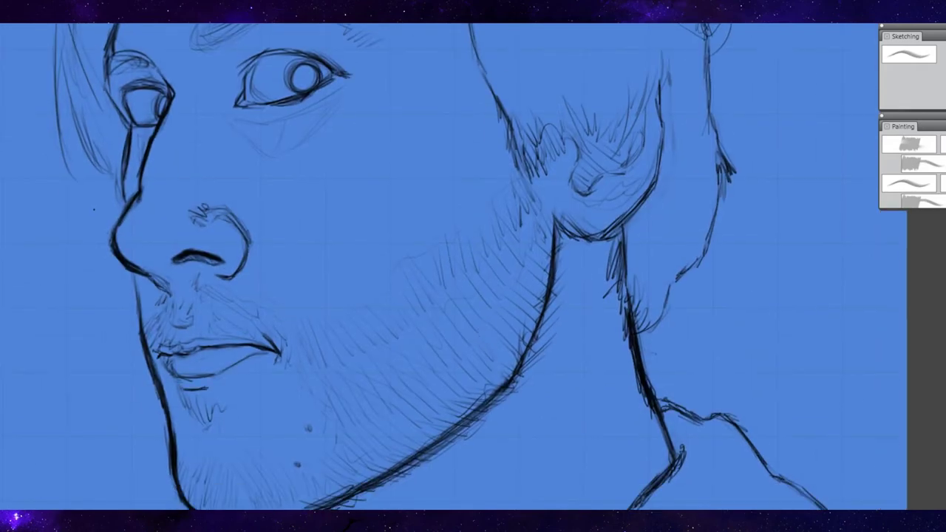
Sketch curved hair strands above the ear and dark tufts along the temple hairline.
{"action": "scroll", "coordinate": [309, 266], "scroll_direction": "up", "scroll_amount": 2}
{"action": "left_click_drag", "start_coordinate": [473, 266], "coordinate": [529, 248]}
{"action": "left_click_drag", "start_coordinate": [415, 118], "coordinate": [436, 217]}
{"action": "left_click_drag", "start_coordinate": [414, 126], "coordinate": [432, 190]}
{"action": "left_click_drag", "start_coordinate": [399, 78], "coordinate": [458, 148]}
{"action": "left_click_drag", "start_coordinate": [488, 118], "coordinate": [517, 185]}
{"action": "left_click_drag", "start_coordinate": [561, 100], "coordinate": [591, 185]}
{"action": "left_click_drag", "start_coordinate": [406, 100], "coordinate": [480, 191]}
{"action": "mouse_move", "coordinate": [277, 327]}
{"action": "left_mouse_down"}
{"action": "mouse_move", "coordinate": [348, 380]}
{"action": "mouse_move", "coordinate": [439, 418]}
{"action": "mouse_move", "coordinate": [455, 336]}
{"action": "mouse_move", "coordinate": [433, 238]}
{"action": "mouse_move", "coordinate": [403, 200]}
{"action": "mouse_move", "coordinate": [462, 266]}
{"action": "left_mouse_up"}
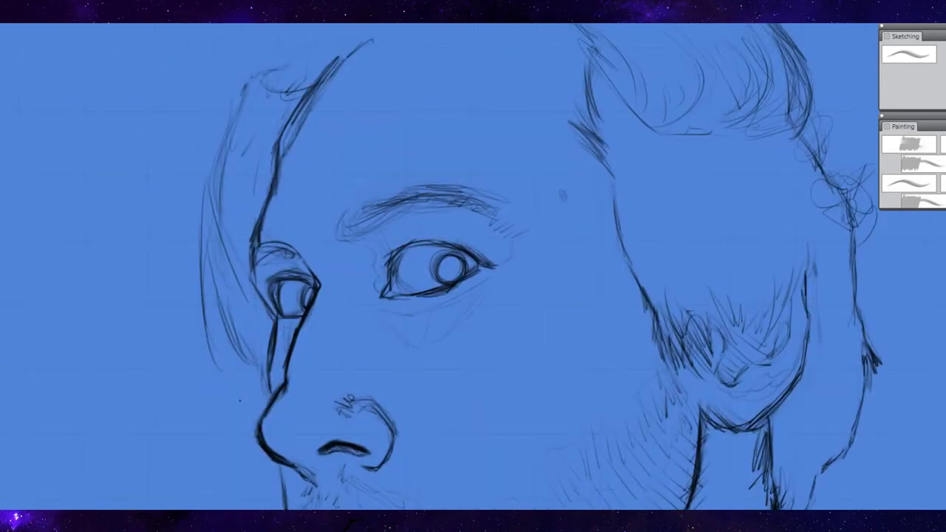
Outline the outer edge of the fringe hanging past the far side of the face.
{"action": "left_click_drag", "start_coordinate": [300, 290], "coordinate": [301, 413]}
{"action": "mouse_move", "coordinate": [368, 164]}
{"action": "left_mouse_down"}
{"action": "mouse_move", "coordinate": [289, 152]}
{"action": "mouse_move", "coordinate": [185, 190]}
{"action": "mouse_move", "coordinate": [107, 414]}
{"action": "left_mouse_up"}
{"action": "left_click_drag", "start_coordinate": [436, 391], "coordinate": [480, 255]}
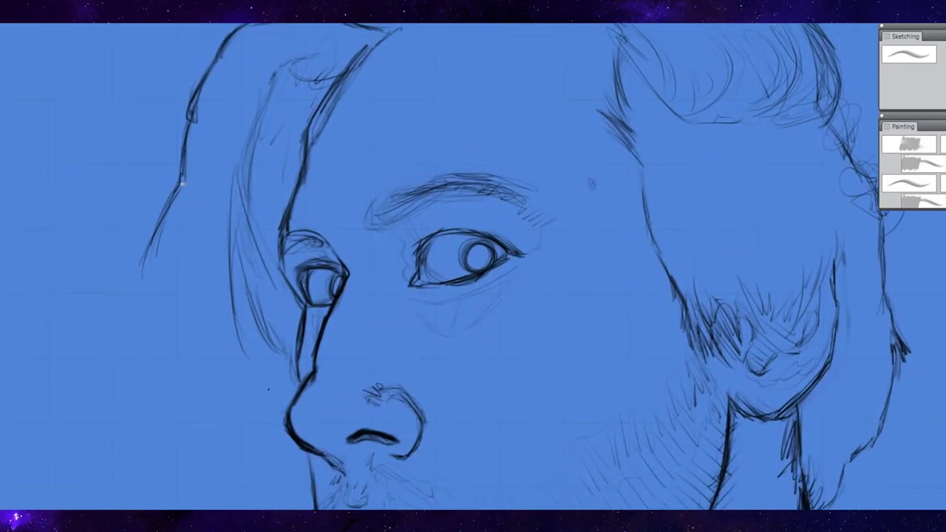
{"action": "left_click_drag", "start_coordinate": [174, 227], "coordinate": [149, 368]}
{"action": "left_click_drag", "start_coordinate": [182, 247], "coordinate": [145, 377]}
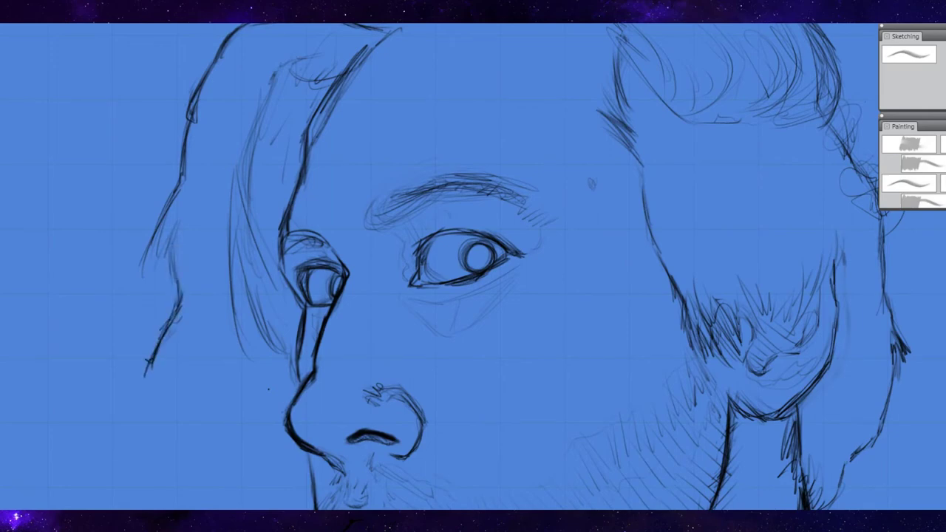
Fill the hanging fringe beside the far eye with long, pointed hair strands.
{"action": "left_click_drag", "start_coordinate": [210, 275], "coordinate": [159, 352]}
{"action": "left_click_drag", "start_coordinate": [230, 210], "coordinate": [193, 316]}
{"action": "left_click_drag", "start_coordinate": [235, 173], "coordinate": [215, 260]}
{"action": "left_click_drag", "start_coordinate": [273, 196], "coordinate": [224, 347]}
{"action": "left_click_drag", "start_coordinate": [183, 212], "coordinate": [161, 316]}
{"action": "left_click_drag", "start_coordinate": [162, 238], "coordinate": [128, 304]}
{"action": "left_click_drag", "start_coordinate": [473, 295], "coordinate": [427, 233]}
{"action": "mouse_move", "coordinate": [183, 208]}
{"action": "left_mouse_down"}
{"action": "mouse_move", "coordinate": [165, 266]}
{"action": "mouse_move", "coordinate": [186, 336]}
{"action": "left_mouse_up"}
{"action": "left_click_drag", "start_coordinate": [429, 221], "coordinate": [438, 368]}
{"action": "left_click_drag", "start_coordinate": [443, 221], "coordinate": [427, 340]}
{"action": "mouse_move", "coordinate": [302, 250]}
{"action": "left_mouse_down"}
{"action": "mouse_move", "coordinate": [193, 330]}
{"action": "mouse_move", "coordinate": [184, 370]}
{"action": "left_mouse_up"}
{"action": "left_click_drag", "start_coordinate": [443, 296], "coordinate": [427, 261]}
Draw curved strands and cross-hatching at the top of the fringe above the forehead.
{"action": "left_click_drag", "start_coordinate": [279, 194], "coordinate": [157, 290]}
{"action": "left_click_drag", "start_coordinate": [191, 219], "coordinate": [270, 198]}
{"action": "left_click_drag", "start_coordinate": [180, 222], "coordinate": [250, 204]}
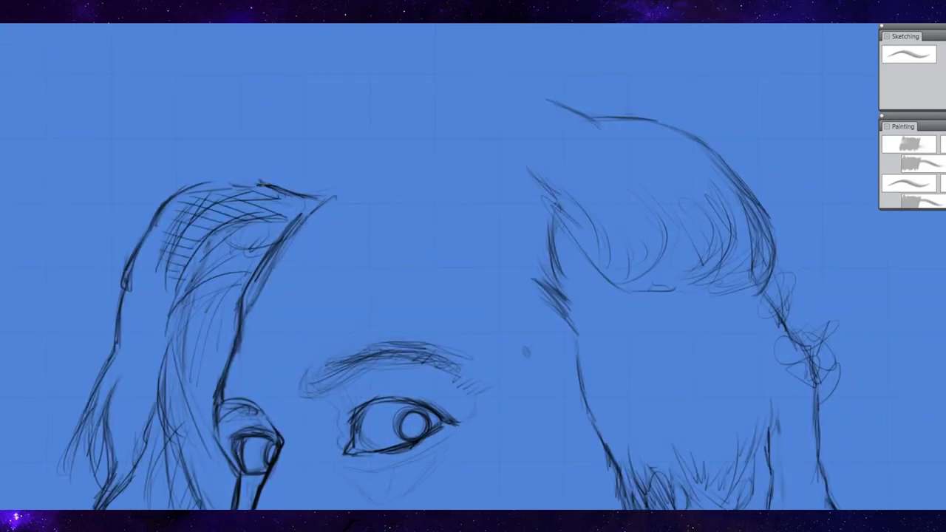
Outline the top of the hair from the fringe over the head to the crown, adding overlapping locks.
{"action": "left_click_drag", "start_coordinate": [443, 296], "coordinate": [399, 338]}
{"action": "left_click_drag", "start_coordinate": [145, 221], "coordinate": [189, 174]}
{"action": "left_click_drag", "start_coordinate": [232, 142], "coordinate": [265, 121]}
{"action": "left_click_drag", "start_coordinate": [187, 180], "coordinate": [266, 122]}
{"action": "mouse_move", "coordinate": [260, 125]}
{"action": "left_mouse_down"}
{"action": "mouse_move", "coordinate": [374, 133]}
{"action": "mouse_move", "coordinate": [517, 210]}
{"action": "left_mouse_up"}
{"action": "left_click_drag", "start_coordinate": [383, 96], "coordinate": [411, 112]}
{"action": "left_click_drag", "start_coordinate": [265, 121], "coordinate": [392, 94]}
{"action": "left_click_drag", "start_coordinate": [313, 124], "coordinate": [414, 103]}
{"action": "left_click_drag", "start_coordinate": [402, 104], "coordinate": [464, 127]}
{"action": "left_click_drag", "start_coordinate": [360, 93], "coordinate": [403, 103]}
{"action": "left_click_drag", "start_coordinate": [476, 141], "coordinate": [513, 164]}
{"action": "mouse_move", "coordinate": [456, 127]}
{"action": "left_mouse_down"}
{"action": "mouse_move", "coordinate": [547, 196]}
{"action": "mouse_move", "coordinate": [552, 158]}
{"action": "left_mouse_up"}
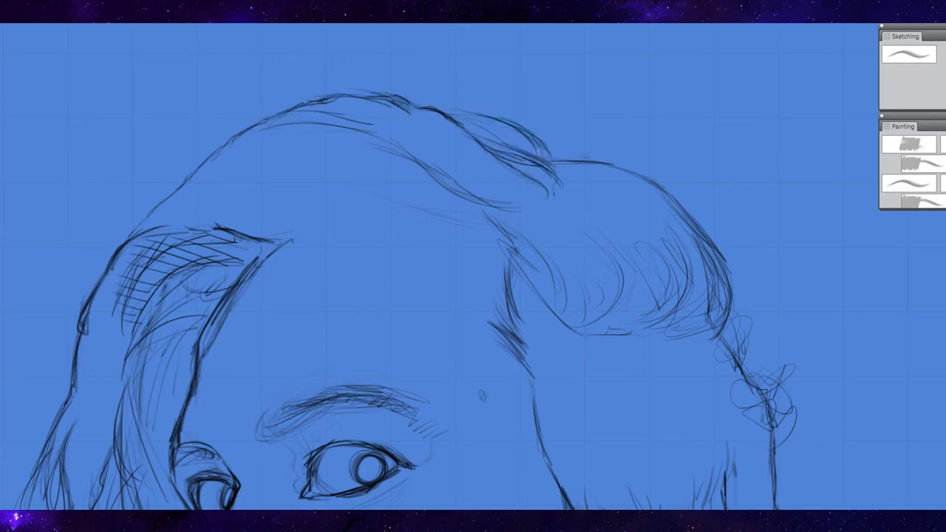
Fill the swept-back top hair with flowing strands and close the hairline across the forehead.
{"action": "left_click_drag", "start_coordinate": [443, 296], "coordinate": [403, 213]}
{"action": "left_click_drag", "start_coordinate": [266, 131], "coordinate": [362, 118]}
{"action": "left_click_drag", "start_coordinate": [211, 154], "coordinate": [328, 123]}
{"action": "mouse_move", "coordinate": [206, 158]}
{"action": "left_mouse_down"}
{"action": "mouse_move", "coordinate": [300, 128]}
{"action": "mouse_move", "coordinate": [402, 120]}
{"action": "left_mouse_up"}
{"action": "left_click_drag", "start_coordinate": [361, 114], "coordinate": [456, 140]}
{"action": "left_click_drag", "start_coordinate": [322, 137], "coordinate": [418, 115]}
{"action": "left_click_drag", "start_coordinate": [248, 49], "coordinate": [346, 68]}
{"action": "mouse_move", "coordinate": [232, 81]}
{"action": "left_mouse_down"}
{"action": "mouse_move", "coordinate": [288, 124]}
{"action": "mouse_move", "coordinate": [148, 189]}
{"action": "left_mouse_up"}
{"action": "left_click_drag", "start_coordinate": [196, 152], "coordinate": [369, 143]}
{"action": "left_click_drag", "start_coordinate": [184, 155], "coordinate": [362, 122]}
{"action": "left_click_drag", "start_coordinate": [219, 120], "coordinate": [358, 97]}
{"action": "left_click_drag", "start_coordinate": [337, 85], "coordinate": [440, 124]}
{"action": "left_click_drag", "start_coordinate": [488, 96], "coordinate": [552, 170]}
{"action": "left_click_drag", "start_coordinate": [480, 140], "coordinate": [535, 170]}
{"action": "left_click_drag", "start_coordinate": [362, 70], "coordinate": [532, 164]}
{"action": "left_click_drag", "start_coordinate": [620, 153], "coordinate": [720, 236]}
{"action": "left_click_drag", "start_coordinate": [510, 175], "coordinate": [613, 169]}
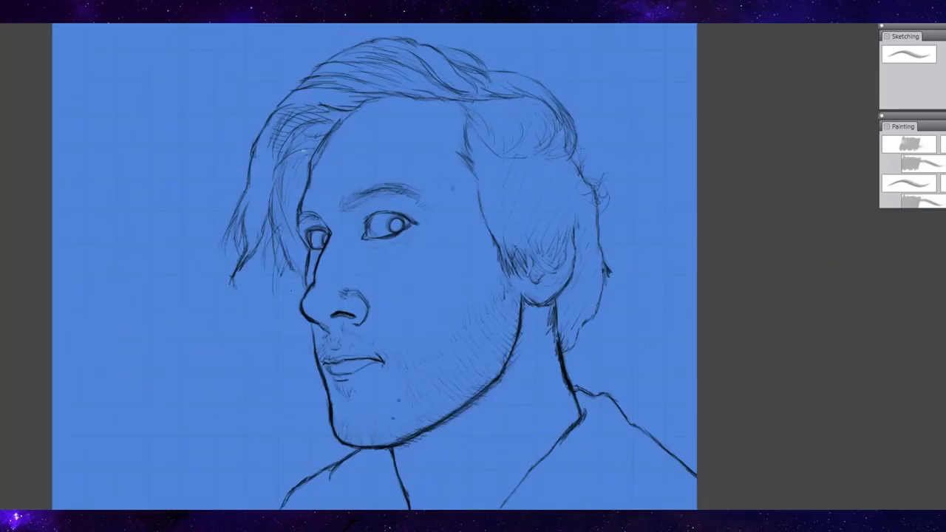
Sketch loose hair strands falling across the forehead near the temple.
{"action": "left_click_drag", "start_coordinate": [370, 266], "coordinate": [311, 313]}
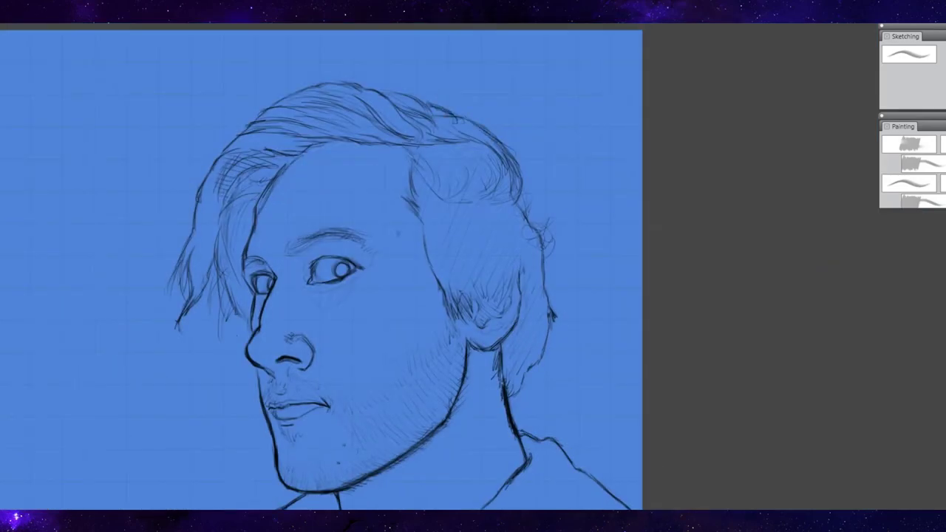
{"action": "scroll", "coordinate": [322, 265], "scroll_direction": "down", "scroll_amount": 1}
{"action": "left_click_drag", "start_coordinate": [510, 129], "coordinate": [435, 164]}
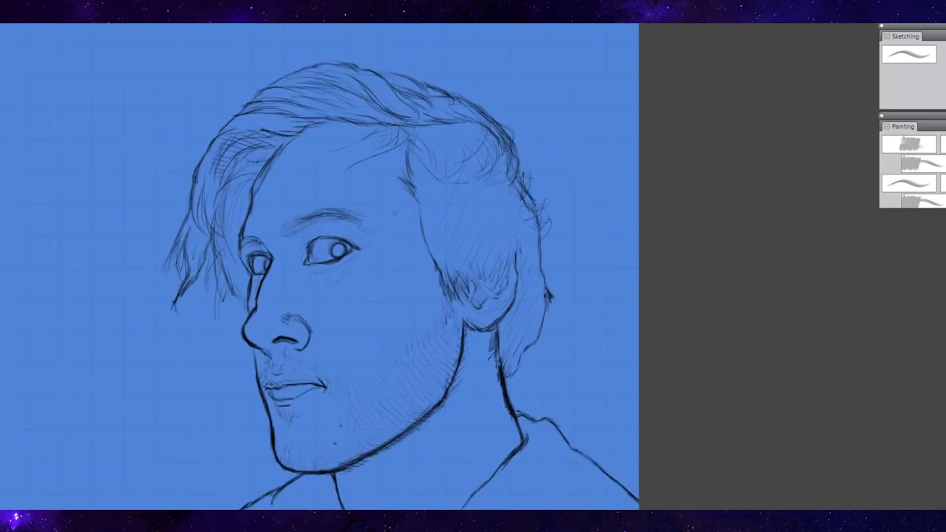
Extend the slanted collar line further down across the chest.
{"action": "key", "text": "ctrl+0"}
{"action": "mouse_move", "coordinate": [472, 266]}
{"action": "left_mouse_down"}
{"action": "mouse_move", "coordinate": [369, 201]}
{"action": "mouse_move", "coordinate": [337, 202]}
{"action": "left_mouse_up"}
{"action": "mouse_move", "coordinate": [443, 365]}
{"action": "left_mouse_down"}
{"action": "mouse_move", "coordinate": [397, 414]}
{"action": "mouse_move", "coordinate": [402, 405]}
{"action": "left_mouse_up"}
{"action": "scroll", "coordinate": [325, 266], "scroll_direction": "up", "scroll_amount": 2}
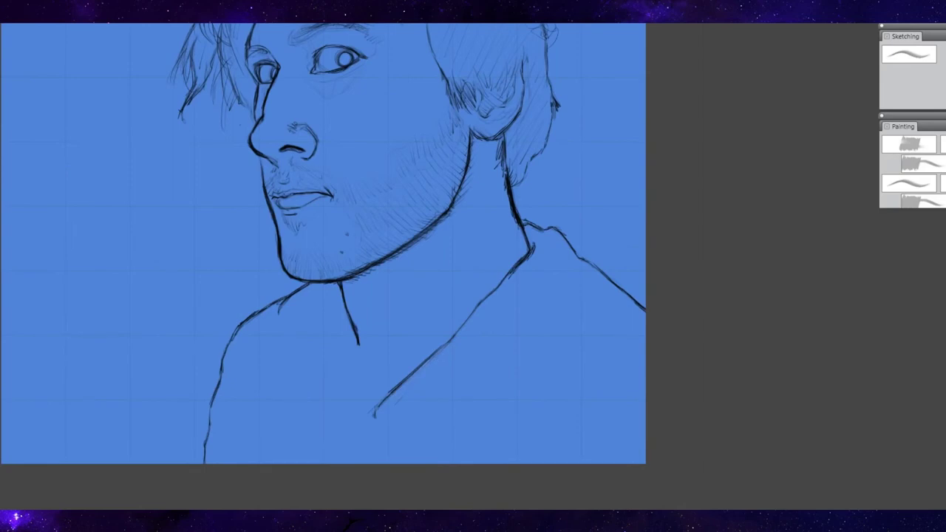
Draw the collar's lower edge from its pointed tip across the chest to the canvas border, thickening the line near the tip.
{"action": "mouse_move", "coordinate": [375, 411]}
{"action": "left_mouse_down"}
{"action": "mouse_move", "coordinate": [391, 418]}
{"action": "mouse_move", "coordinate": [644, 383]}
{"action": "left_mouse_up"}
{"action": "left_click_drag", "start_coordinate": [541, 399], "coordinate": [598, 390]}
Draw the curved opposite collar edge from the neck down to the chest and sketch fabric folds on the nearby shoulder.
{"action": "left_click_drag", "start_coordinate": [330, 391], "coordinate": [304, 405]}
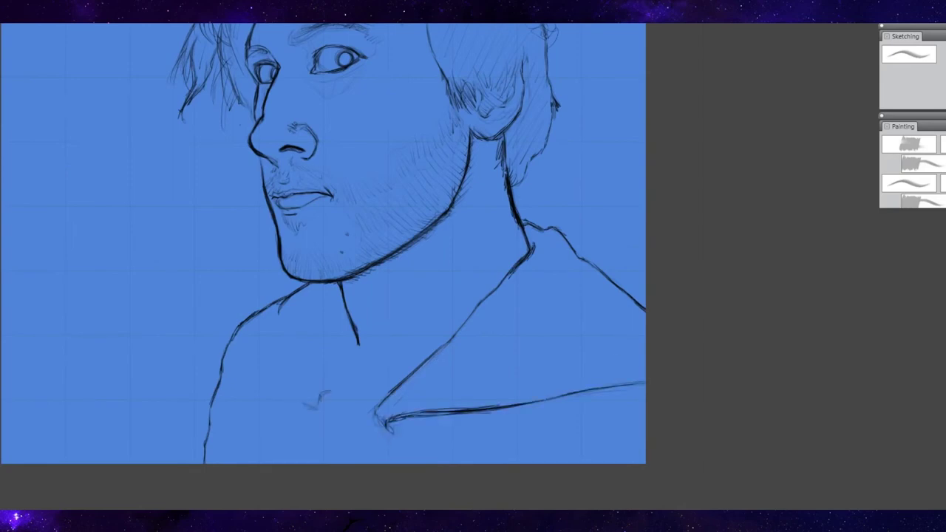
{"action": "mouse_move", "coordinate": [278, 309]}
{"action": "left_mouse_down"}
{"action": "mouse_move", "coordinate": [294, 404]}
{"action": "mouse_move", "coordinate": [316, 391]}
{"action": "left_mouse_up"}
{"action": "left_click_drag", "start_coordinate": [222, 381], "coordinate": [194, 427]}
{"action": "left_click_drag", "start_coordinate": [253, 425], "coordinate": [219, 467]}
Sketch the bunched, knotted fabric where the two collar sides meet, with curved folds running down to the canvas border.
{"action": "left_click_drag", "start_coordinate": [310, 244], "coordinate": [259, 244]}
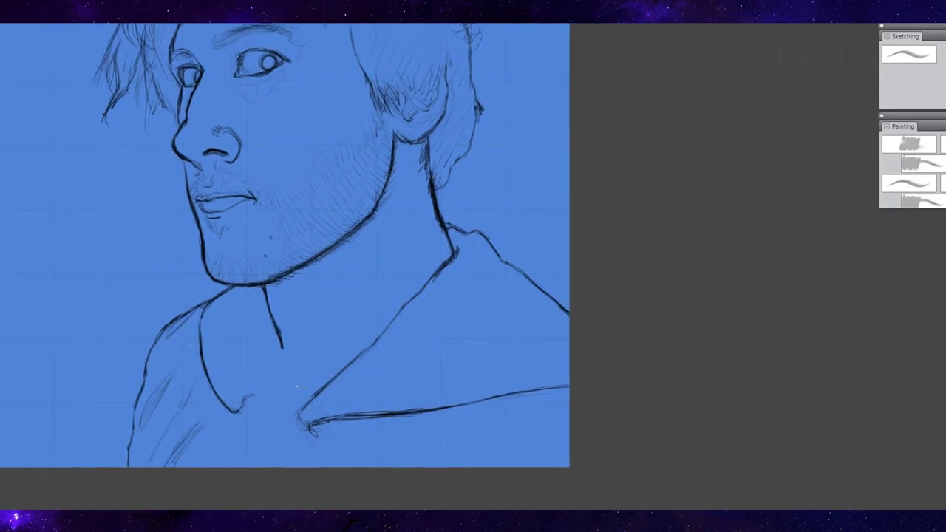
{"action": "left_click_drag", "start_coordinate": [287, 402], "coordinate": [256, 467]}
{"action": "mouse_move", "coordinate": [306, 427]}
{"action": "left_mouse_down"}
{"action": "mouse_move", "coordinate": [292, 464]}
{"action": "mouse_move", "coordinate": [373, 418]}
{"action": "mouse_move", "coordinate": [303, 443]}
{"action": "mouse_move", "coordinate": [354, 424]}
{"action": "left_mouse_up"}
{"action": "mouse_move", "coordinate": [258, 458]}
{"action": "left_mouse_down"}
{"action": "mouse_move", "coordinate": [281, 397]}
{"action": "mouse_move", "coordinate": [309, 390]}
{"action": "left_mouse_up"}
{"action": "left_click_drag", "start_coordinate": [283, 434], "coordinate": [288, 422]}
{"action": "mouse_move", "coordinate": [244, 396]}
{"action": "left_mouse_down"}
{"action": "mouse_move", "coordinate": [265, 369]}
{"action": "mouse_move", "coordinate": [304, 385]}
{"action": "mouse_move", "coordinate": [229, 466]}
{"action": "left_mouse_up"}
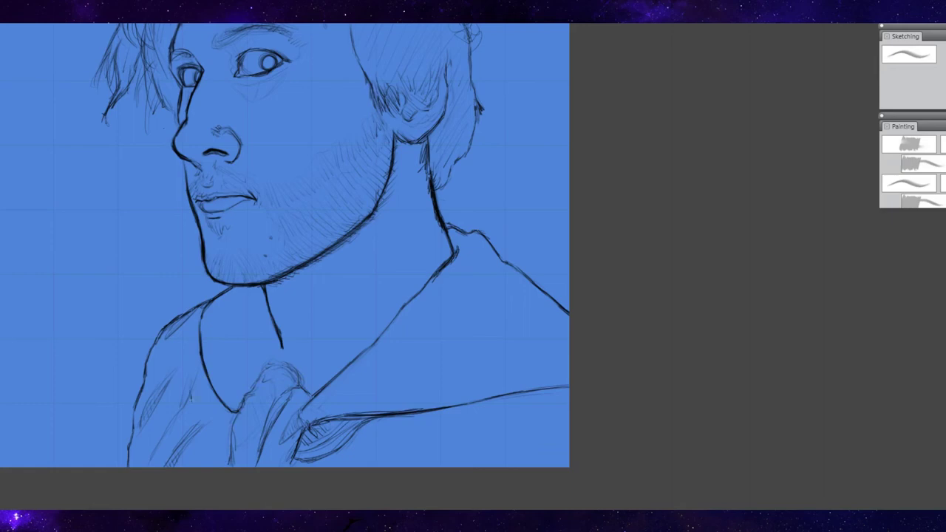
Add a second contour beneath the curved collar edge and darken the garment folds around it.
{"action": "mouse_move", "coordinate": [192, 369]}
{"action": "left_mouse_down"}
{"action": "mouse_move", "coordinate": [222, 436]}
{"action": "mouse_move", "coordinate": [225, 419]}
{"action": "mouse_move", "coordinate": [198, 465]}
{"action": "left_mouse_up"}
{"action": "left_click_drag", "start_coordinate": [190, 399], "coordinate": [233, 439]}
{"action": "left_click_drag", "start_coordinate": [303, 440], "coordinate": [279, 465]}
{"action": "left_click_drag", "start_coordinate": [206, 444], "coordinate": [189, 465]}
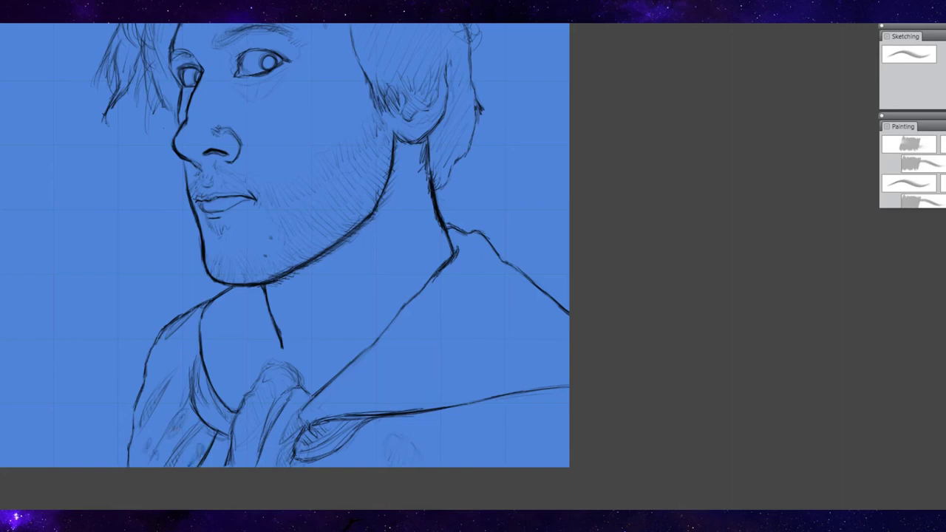
Draw a neck line from the chin down to the knotted fabric and hang light folds beneath the wide collar's lower edge.
{"action": "left_click_drag", "start_coordinate": [268, 296], "coordinate": [257, 342]}
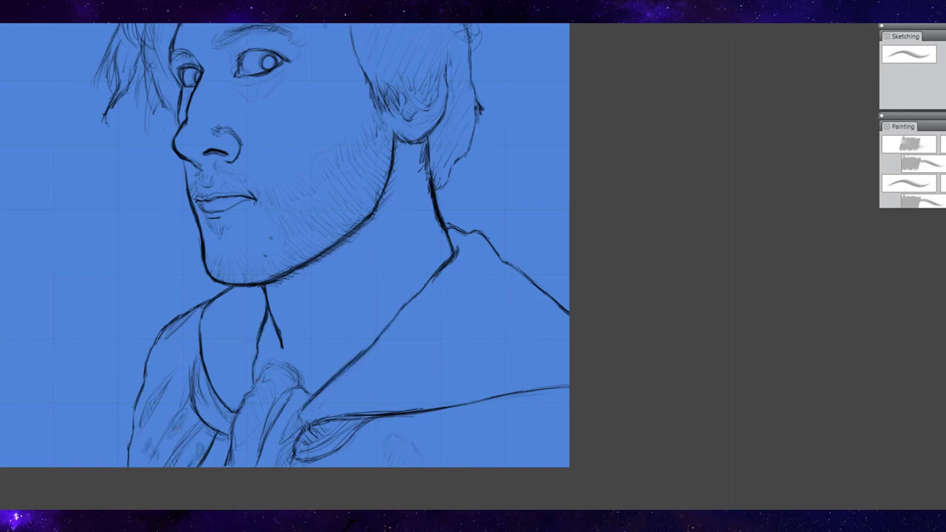
{"action": "left_click_drag", "start_coordinate": [492, 403], "coordinate": [493, 461]}
{"action": "key", "text": "ctrl+z"}
{"action": "left_click_drag", "start_coordinate": [535, 394], "coordinate": [522, 403]}
Hatch the neck below the chin with long vertical shading strokes, undoing the last stray ones.
{"action": "left_click_drag", "start_coordinate": [296, 244], "coordinate": [285, 250]}
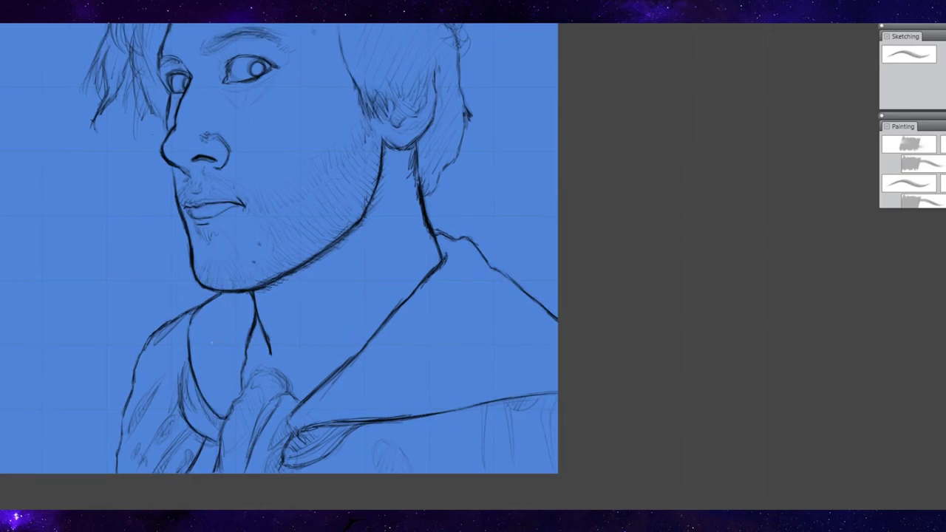
{"action": "left_click_drag", "start_coordinate": [235, 343], "coordinate": [224, 375]}
{"action": "left_click_drag", "start_coordinate": [241, 293], "coordinate": [238, 333]}
{"action": "left_click_drag", "start_coordinate": [244, 320], "coordinate": [235, 344]}
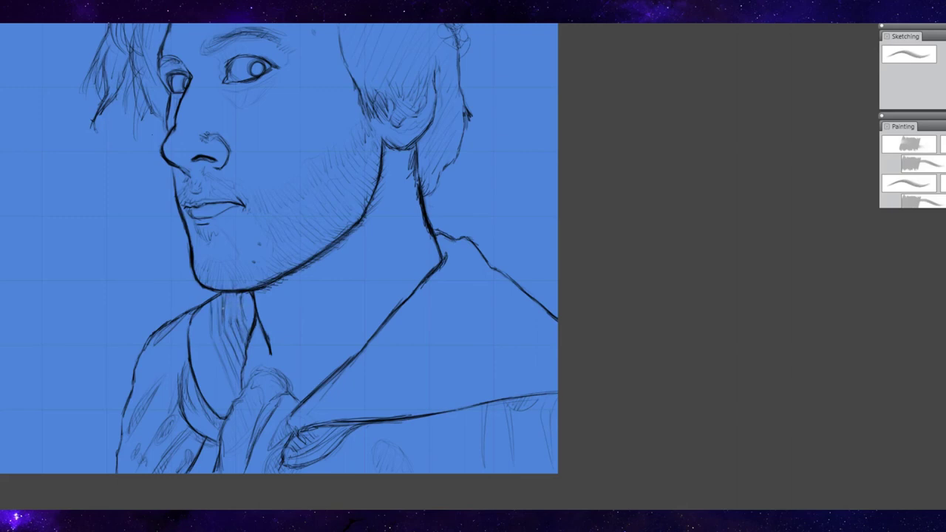
{"action": "mouse_move", "coordinate": [226, 294]}
{"action": "left_mouse_down"}
{"action": "mouse_move", "coordinate": [220, 340]}
{"action": "mouse_move", "coordinate": [231, 331]}
{"action": "mouse_move", "coordinate": [238, 341]}
{"action": "left_mouse_up"}
{"action": "key", "text": "ctrl+z"}
{"action": "key", "text": "ctrl+z"}
Sketch long, light crease lines across the wide collar panel.
{"action": "left_click_drag", "start_coordinate": [377, 333], "coordinate": [480, 329]}
{"action": "left_click_drag", "start_coordinate": [399, 359], "coordinate": [495, 340]}
{"action": "left_click_drag", "start_coordinate": [365, 386], "coordinate": [556, 368]}
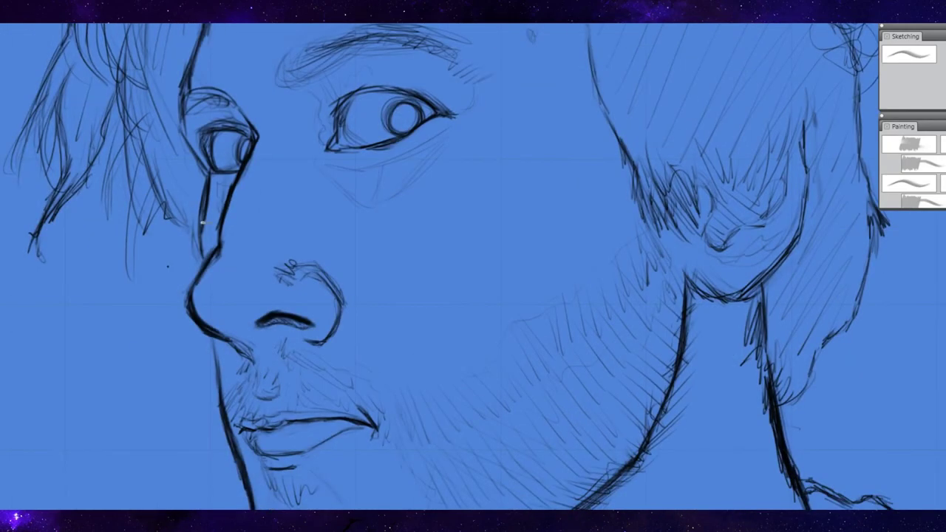
Darken the far side of the face contour beside the eye and nose and from the nose down past the lips.
{"action": "left_click_drag", "start_coordinate": [205, 122], "coordinate": [201, 181]}
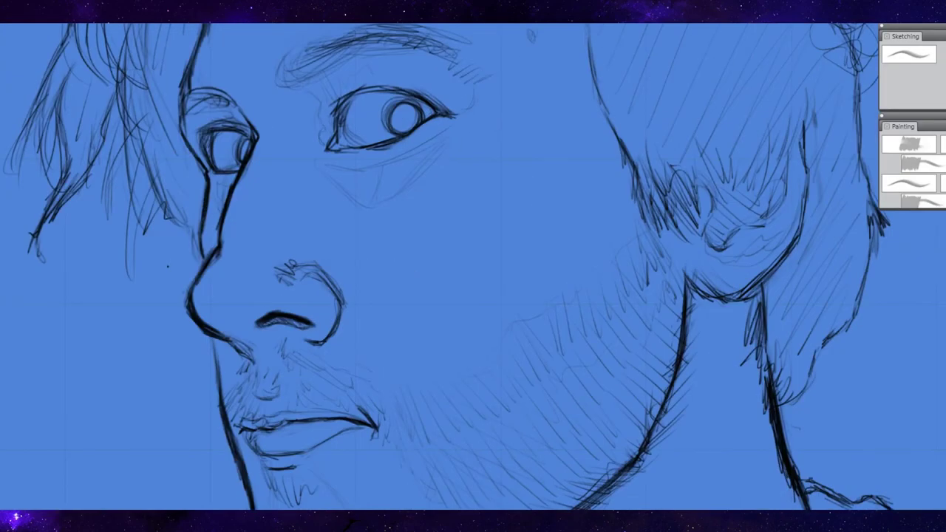
{"action": "left_click_drag", "start_coordinate": [199, 227], "coordinate": [197, 255]}
{"action": "left_click_drag", "start_coordinate": [211, 328], "coordinate": [220, 406]}
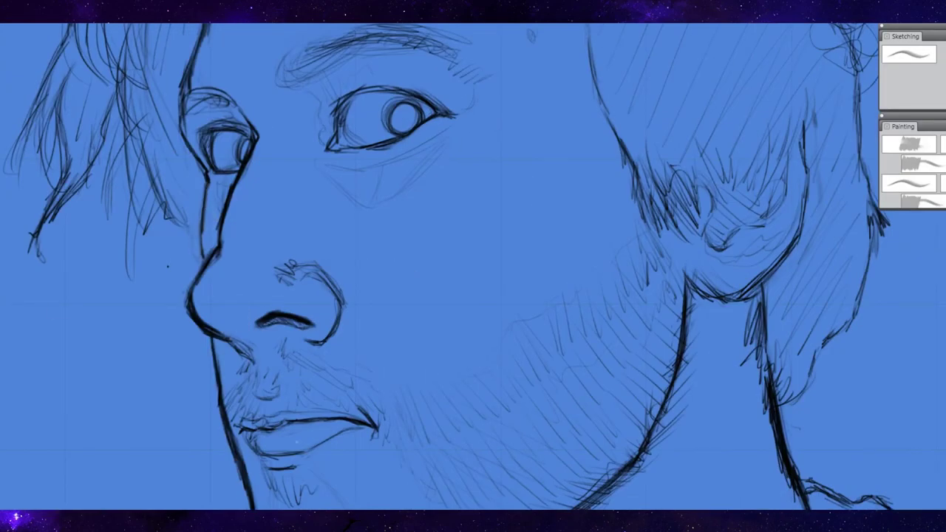
{"action": "left_click_drag", "start_coordinate": [215, 337], "coordinate": [201, 392]}
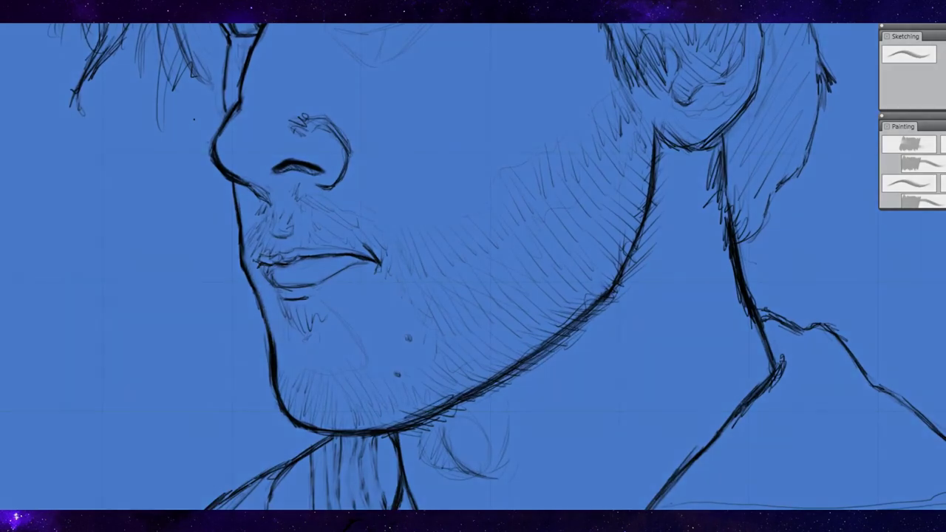